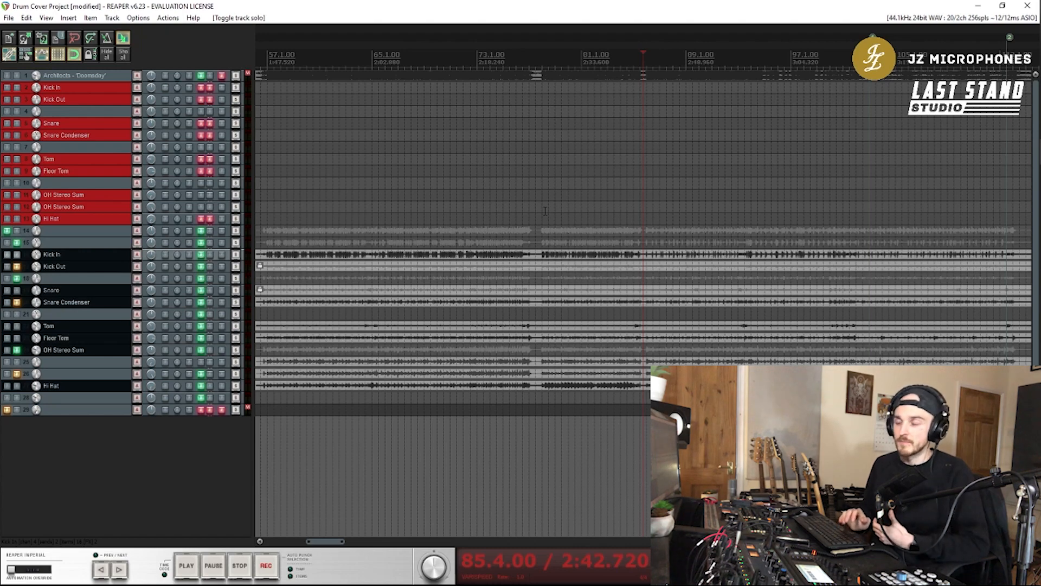
Audition the drum section from bar 85.4 and bring the Kick In track's DrumReplacer window into view
{"action": "key", "text": "space"}
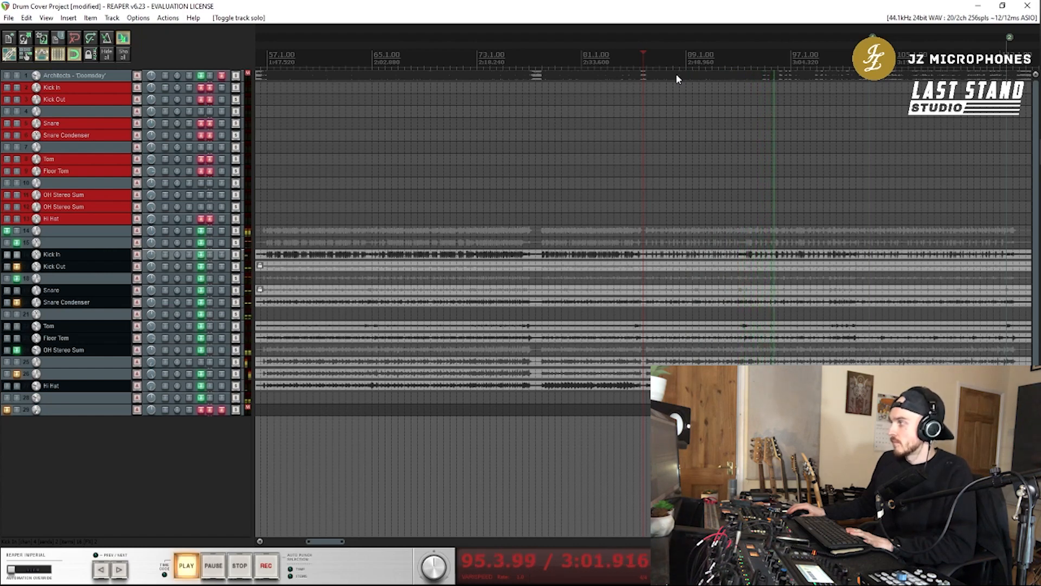
{"action": "key", "text": "space"}
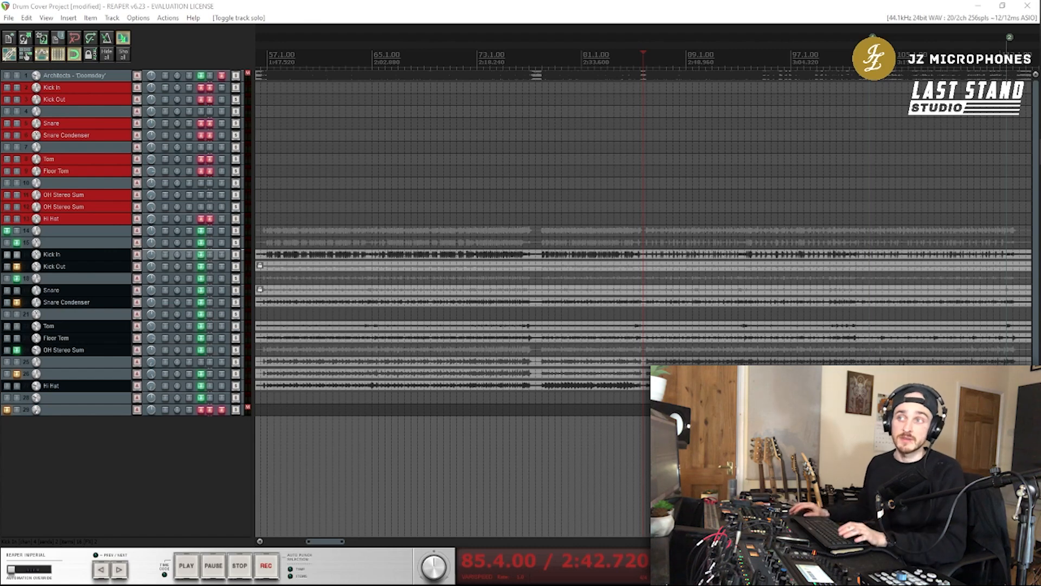
{"action": "left_click_drag", "start_coordinate": [0, 135], "coordinate": [404, 84]}
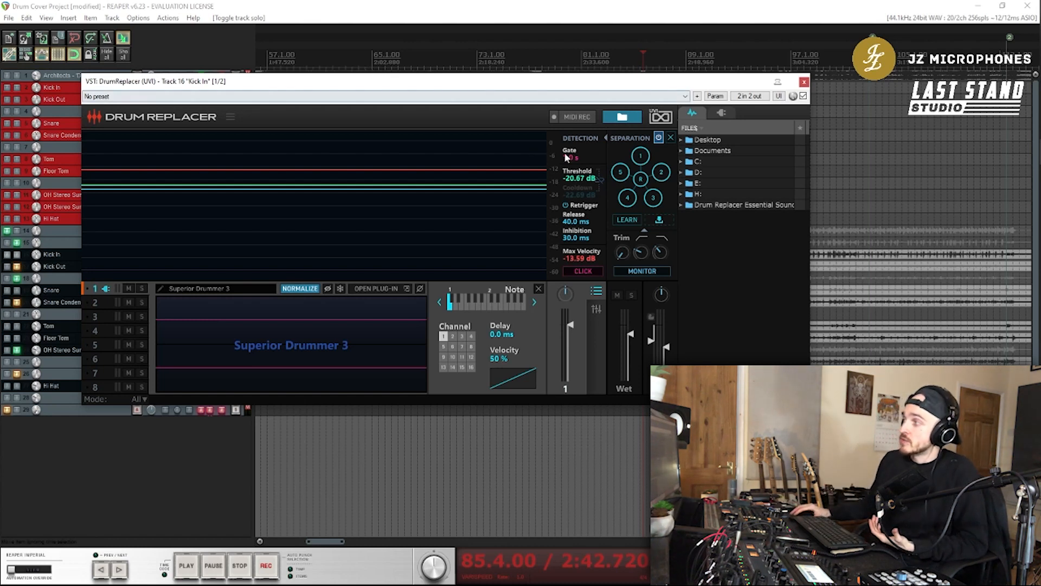
Solo the Kick In track and lower the DrumReplacer detection threshold to -26.47 dB while playing the section
{"action": "left_click_drag", "start_coordinate": [534, 183], "coordinate": [533, 188]}
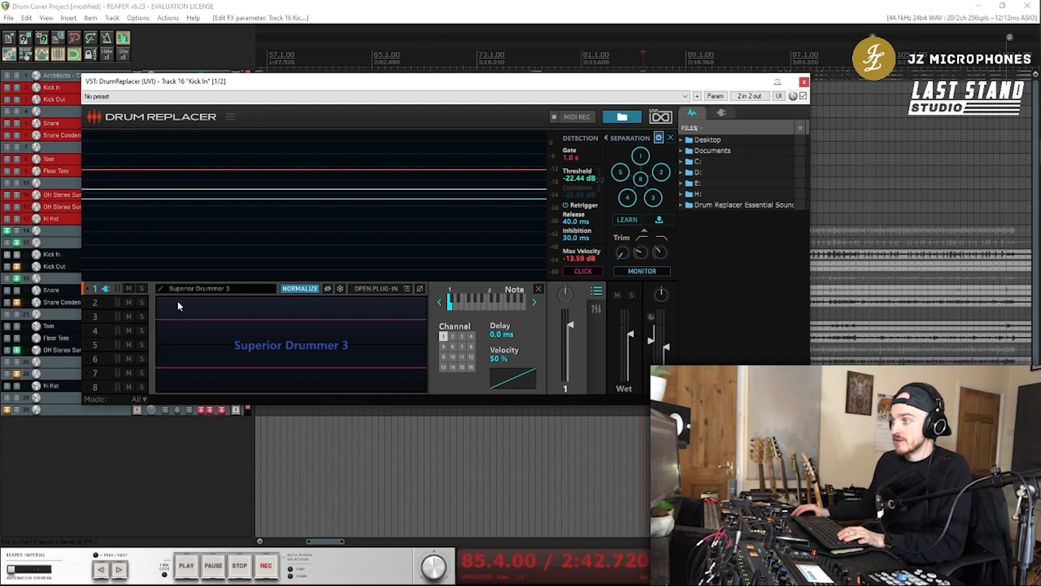
{"action": "key", "text": "space"}
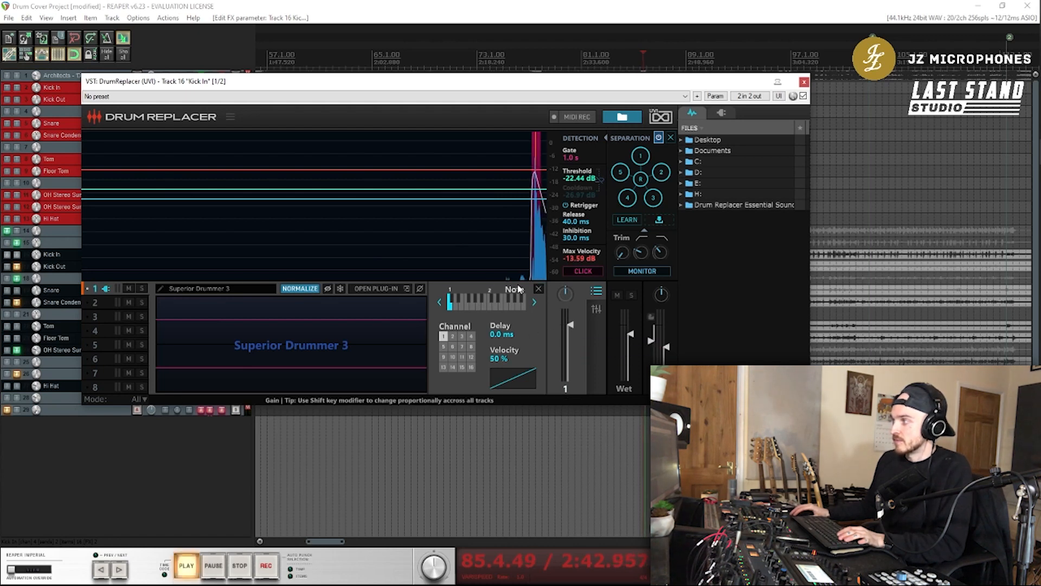
{"action": "left_click", "coordinate": [16, 255]}
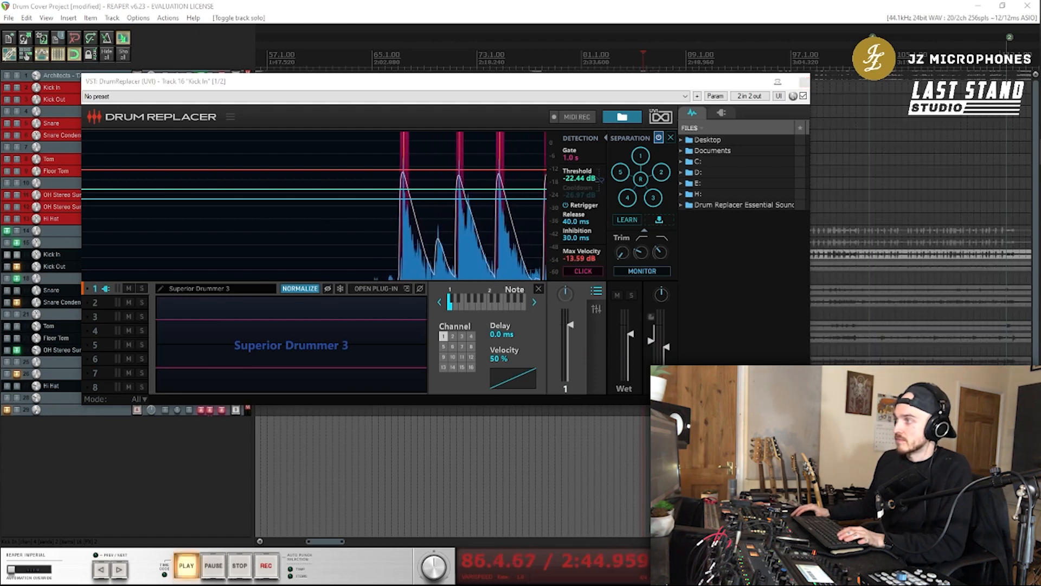
{"action": "mouse_move", "coordinate": [466, 189]}
{"action": "left_mouse_down"}
{"action": "mouse_move", "coordinate": [473, 156]}
{"action": "mouse_move", "coordinate": [479, 197]}
{"action": "left_mouse_up"}
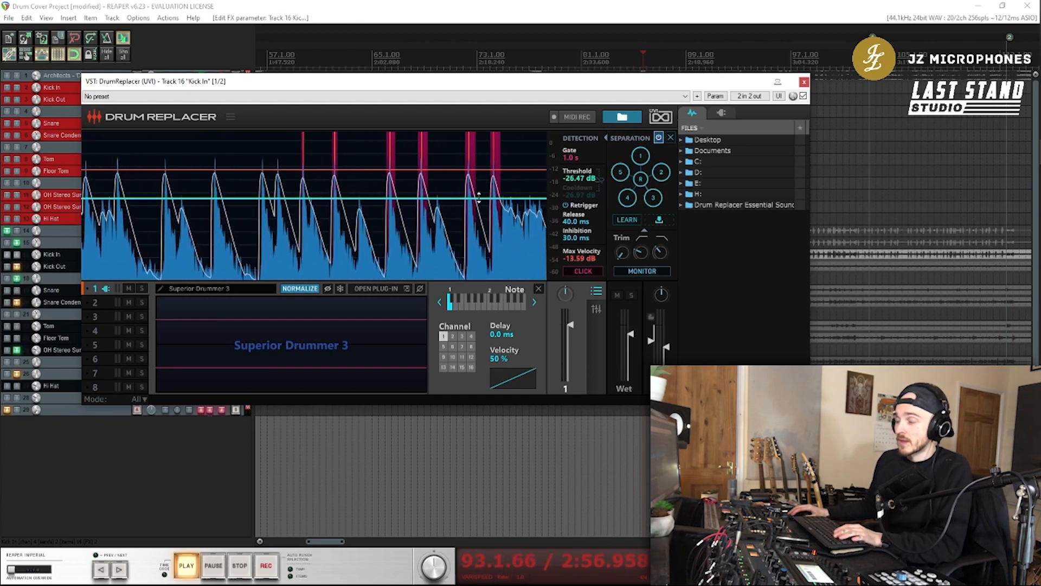
{"action": "key", "text": "space"}
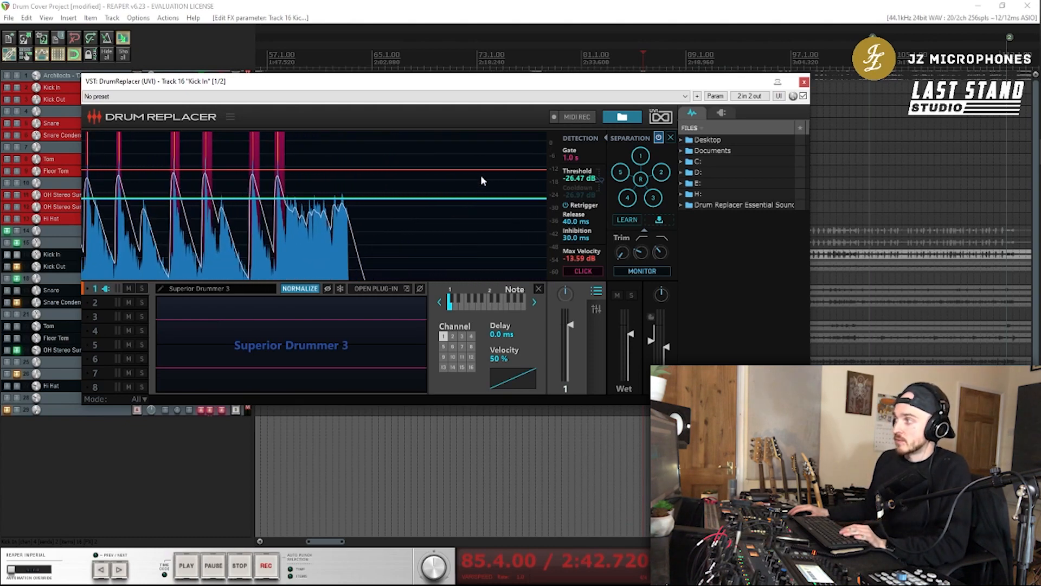
Try Max Velocity at 0.00 dB during playback, settle it at -17.90 dB, and shorten the Gate to 578.3 ms
{"action": "left_click_drag", "start_coordinate": [481, 171], "coordinate": [486, 140]}
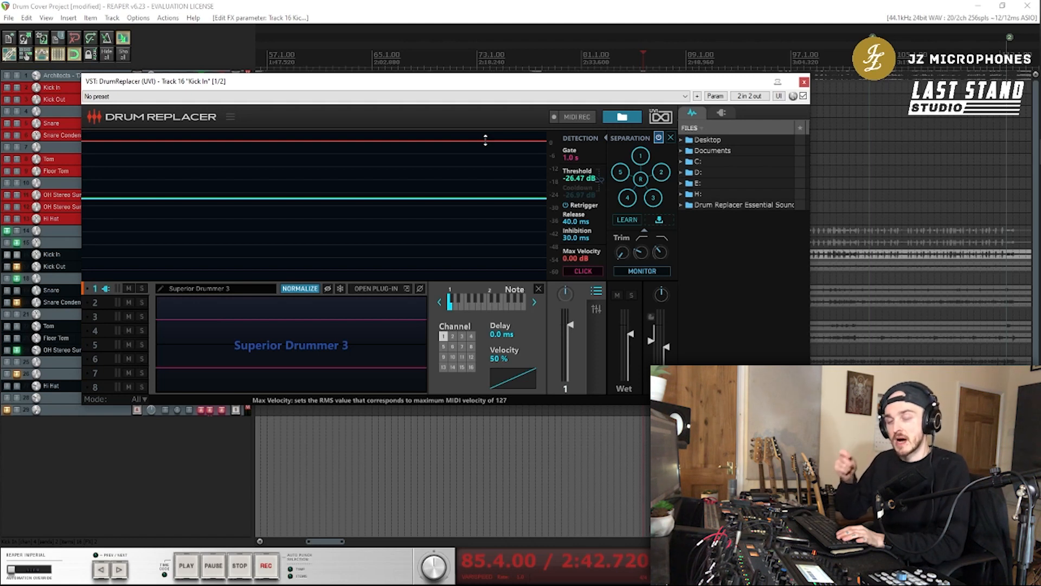
{"action": "key", "text": "space"}
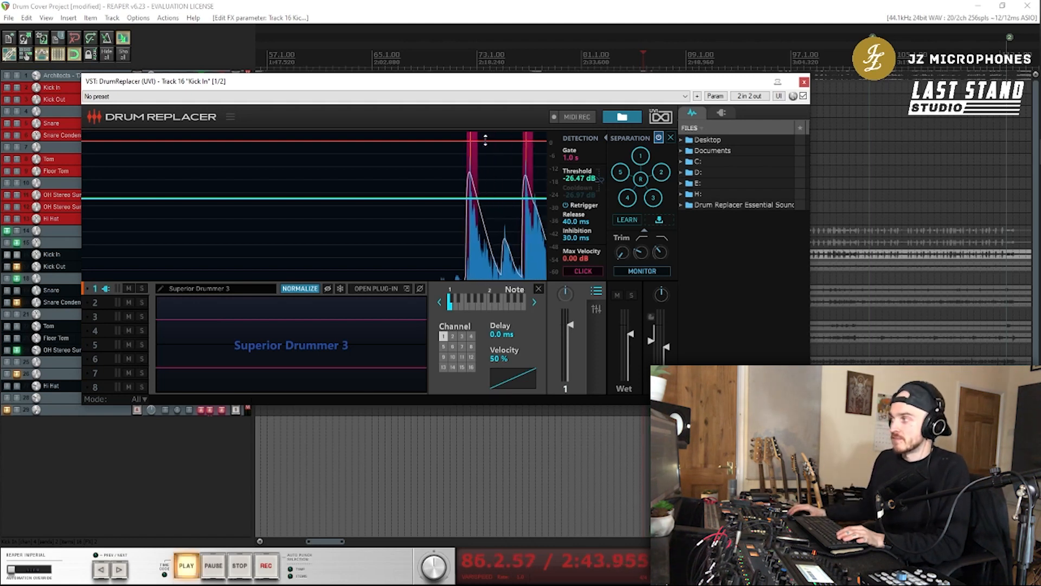
{"action": "left_click_drag", "start_coordinate": [485, 140], "coordinate": [496, 184]}
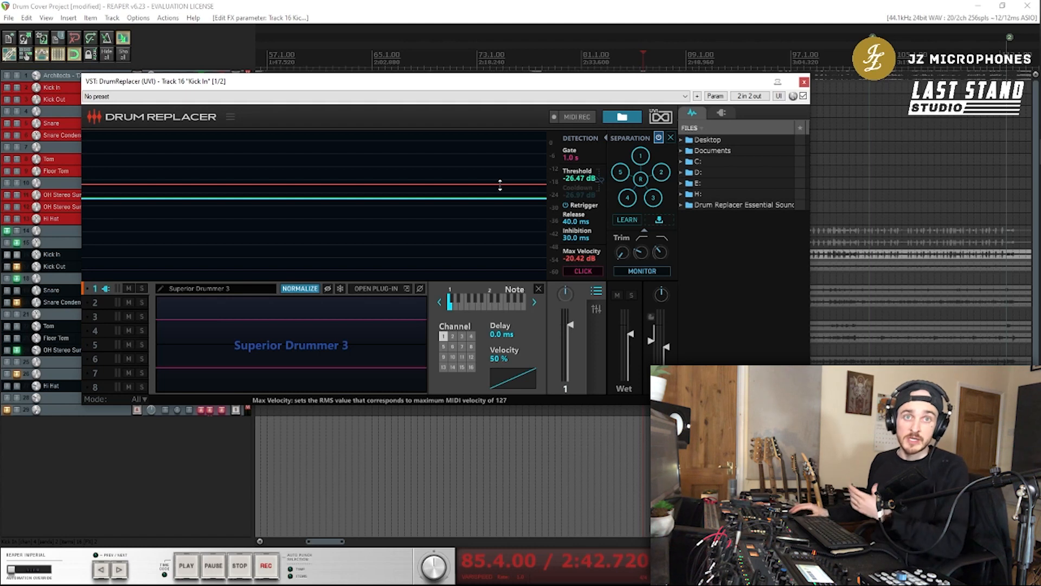
{"action": "left_click_drag", "start_coordinate": [500, 185], "coordinate": [501, 185]}
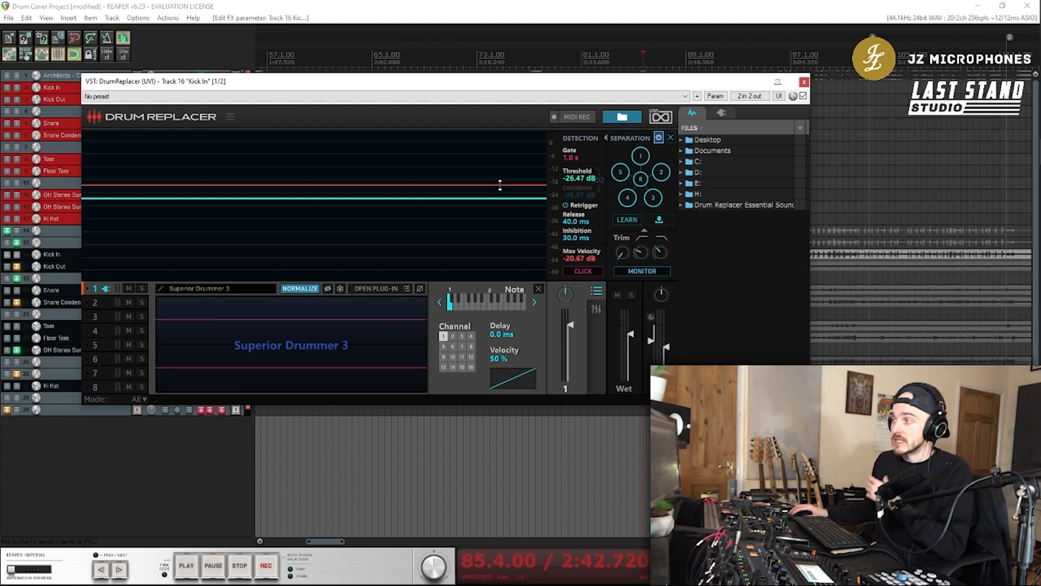
{"action": "left_click_drag", "start_coordinate": [500, 184], "coordinate": [501, 179]}
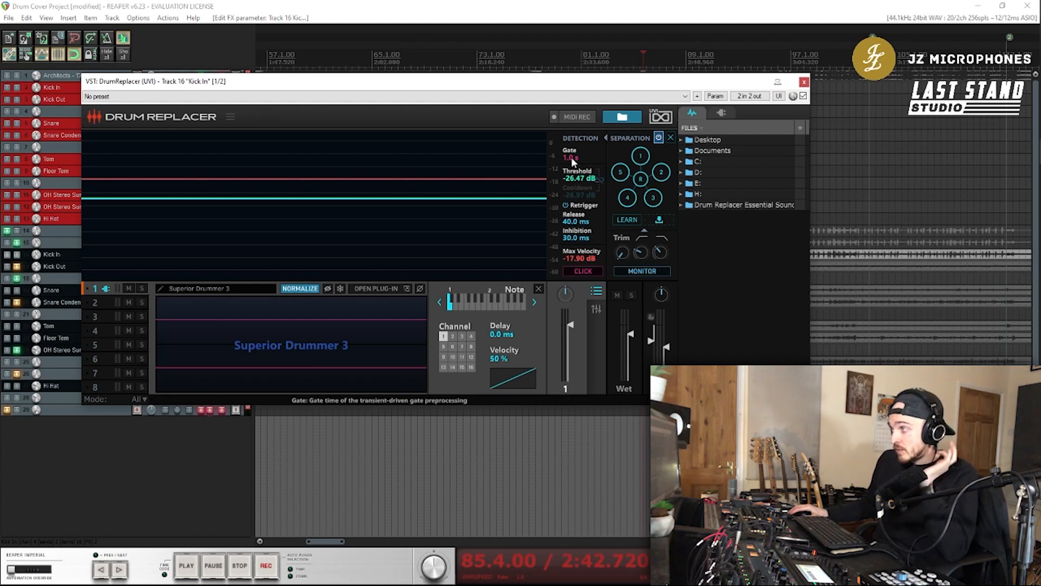
{"action": "left_click_drag", "start_coordinate": [573, 161], "coordinate": [574, 170]}
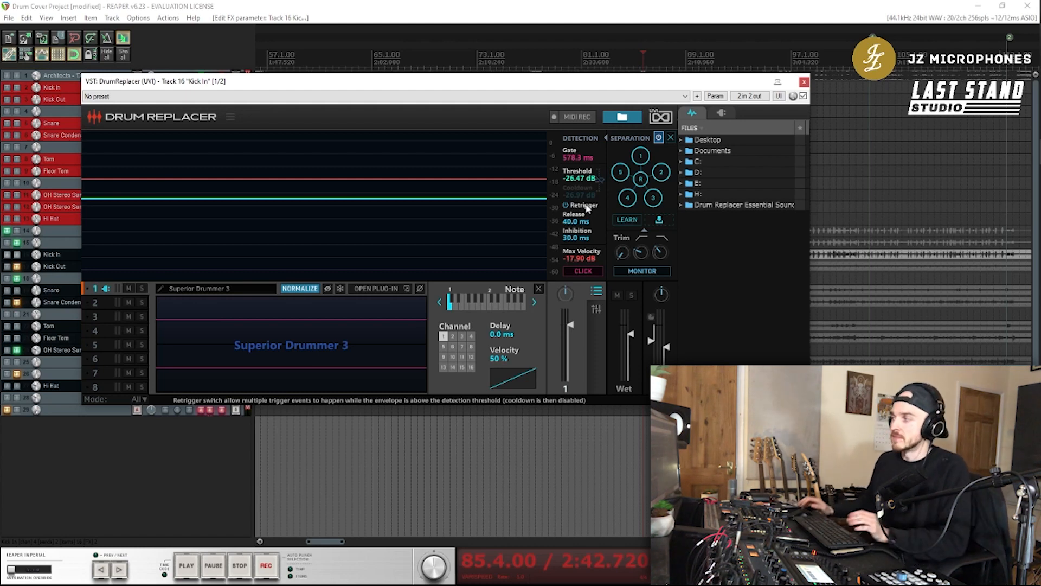
Audition the detected hits with the click sound while setting Max Velocity to -9.83 dB and Threshold to -22.15 dB
{"action": "left_click", "coordinate": [585, 271]}
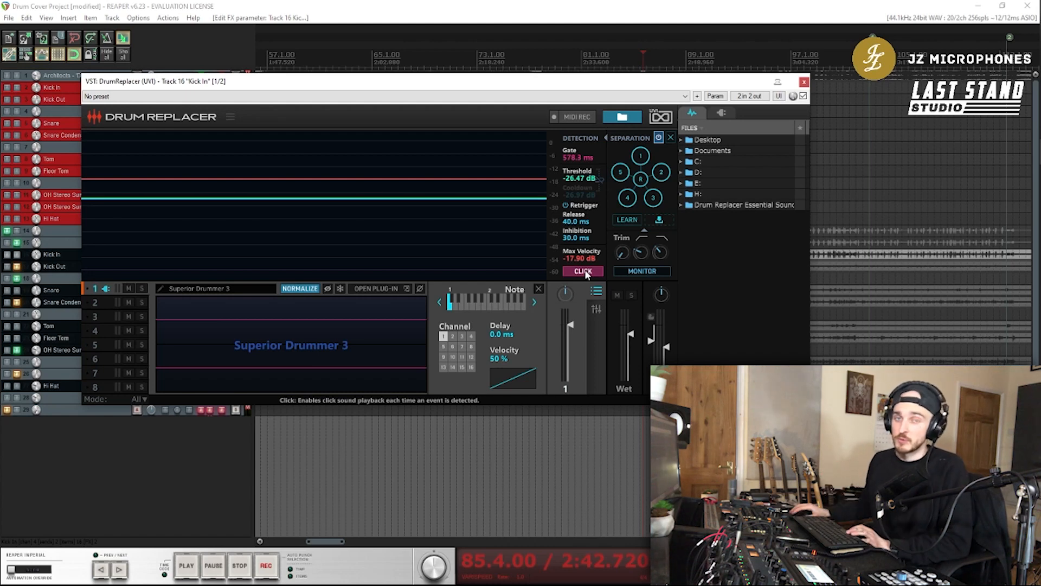
{"action": "key", "text": "space"}
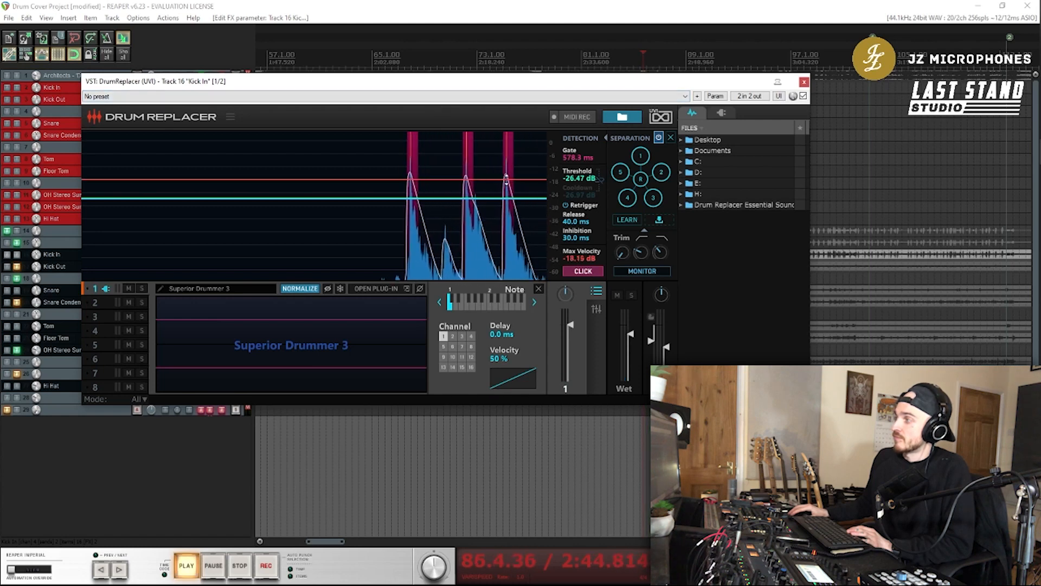
{"action": "left_click_drag", "start_coordinate": [507, 181], "coordinate": [507, 162]}
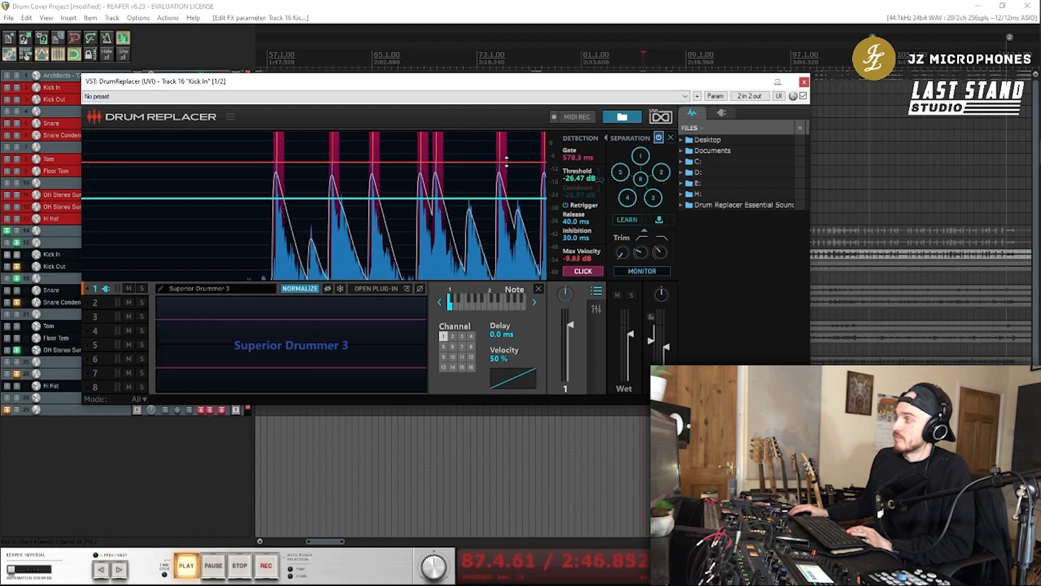
{"action": "mouse_move", "coordinate": [583, 178]}
{"action": "left_mouse_down"}
{"action": "mouse_move", "coordinate": [580, 136]}
{"action": "mouse_move", "coordinate": [586, 174]}
{"action": "left_mouse_up"}
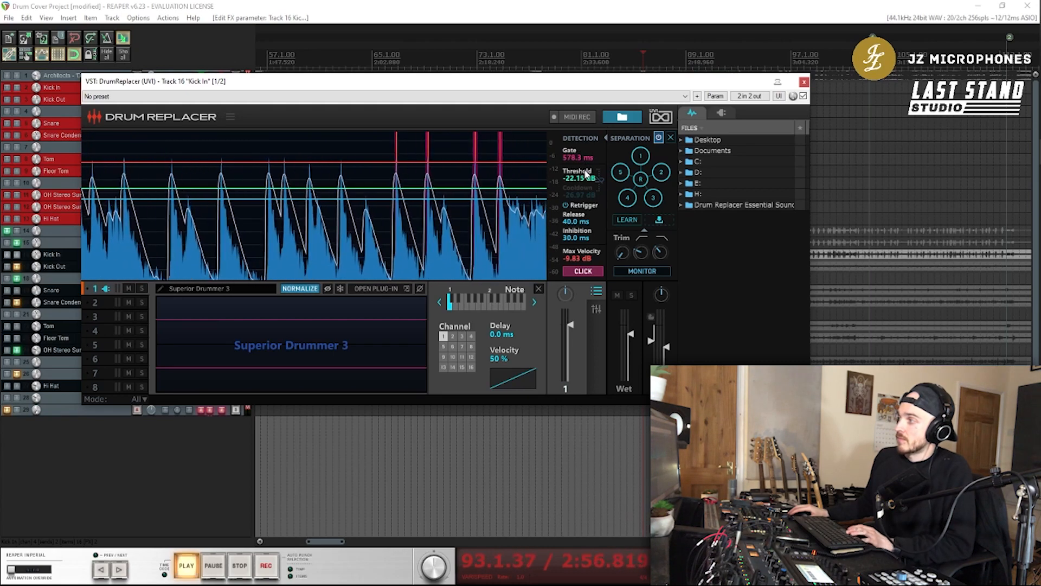
{"action": "key", "text": "space"}
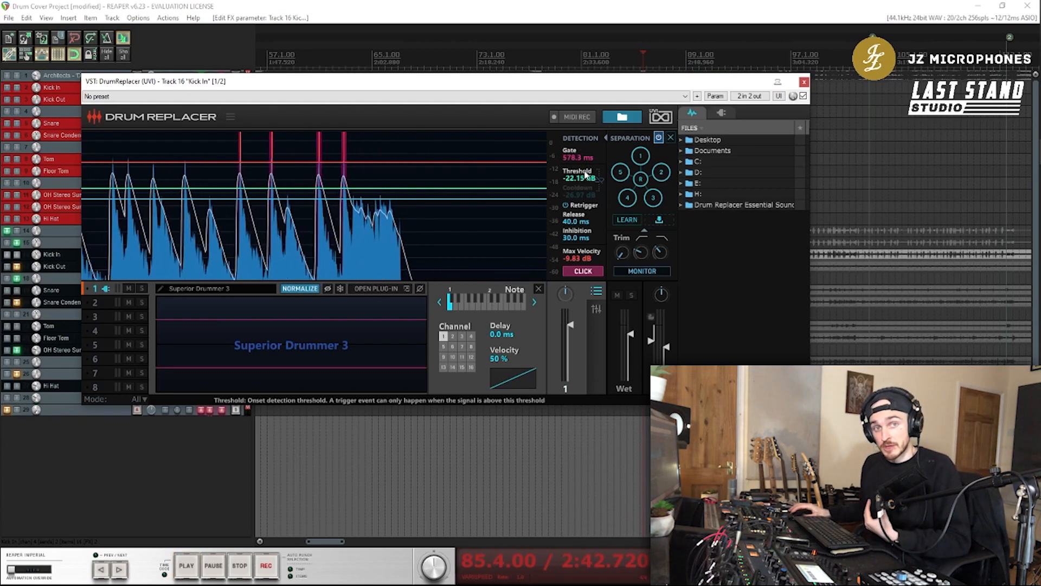
{"action": "left_click", "coordinate": [584, 272]}
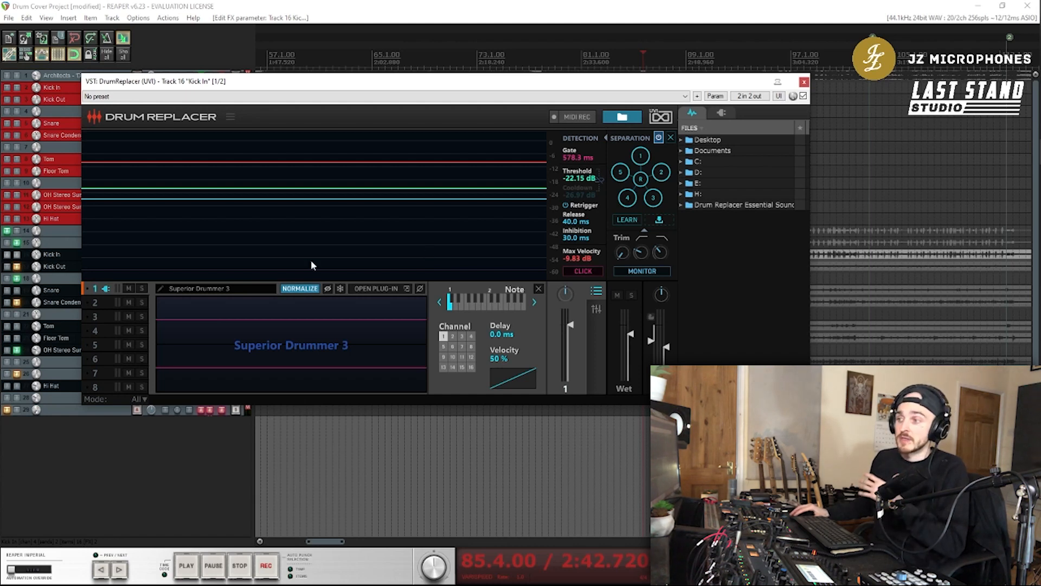
Examine the kick drum choices in Superior Drummer 3 and the kick microphone channels in its mixer
{"action": "left_click", "coordinate": [52, 254]}
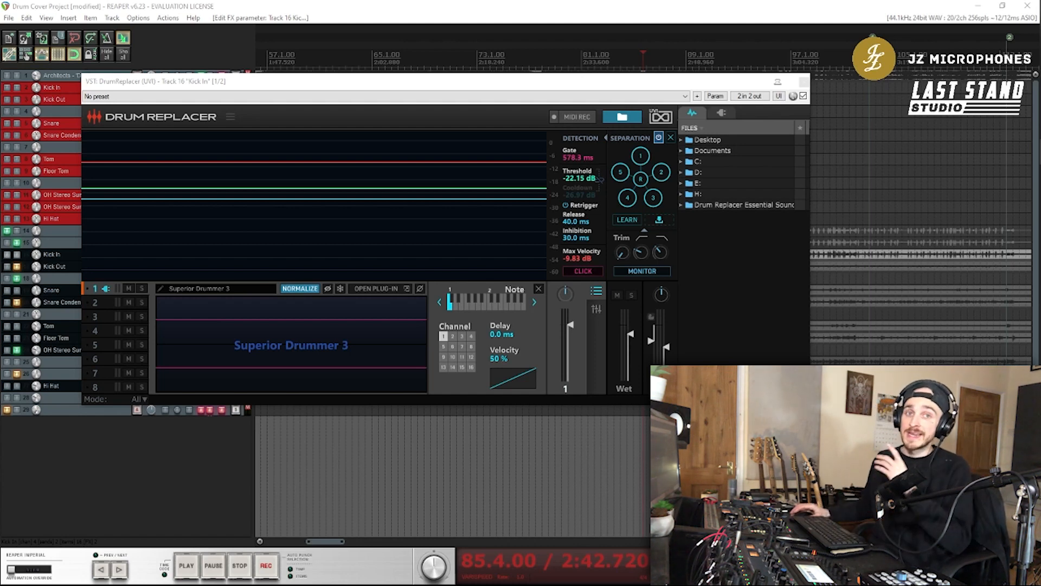
{"action": "left_click_drag", "start_coordinate": [0, 125], "coordinate": [294, 51]}
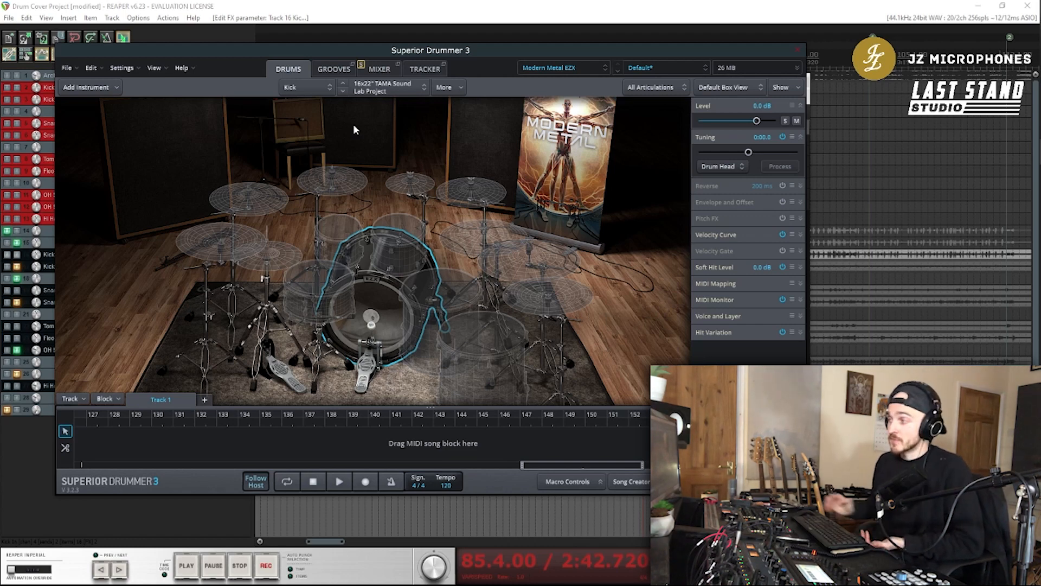
{"action": "right_click", "coordinate": [382, 337]}
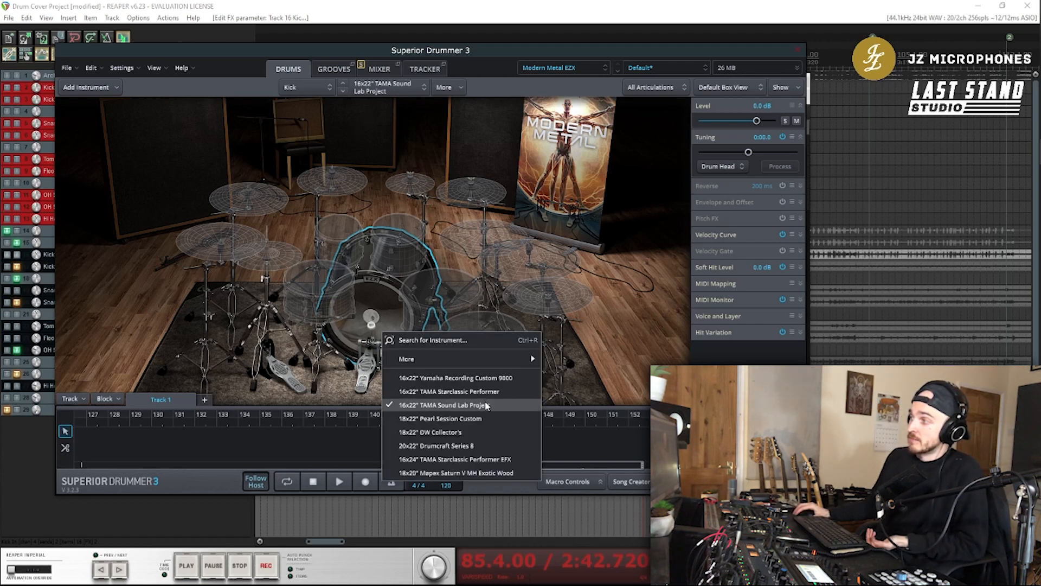
{"action": "left_click", "coordinate": [643, 256]}
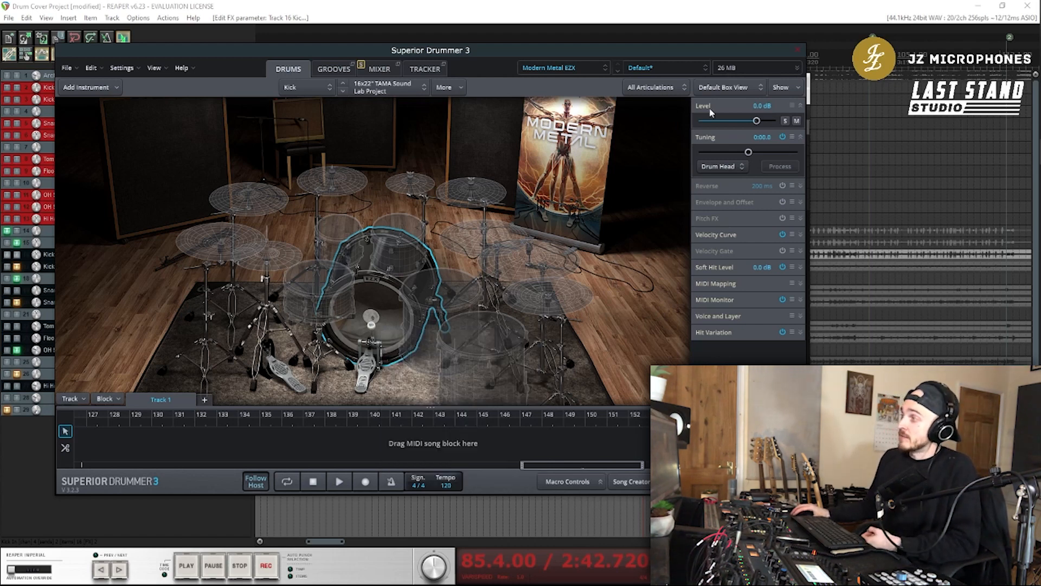
{"action": "left_click", "coordinate": [378, 69]}
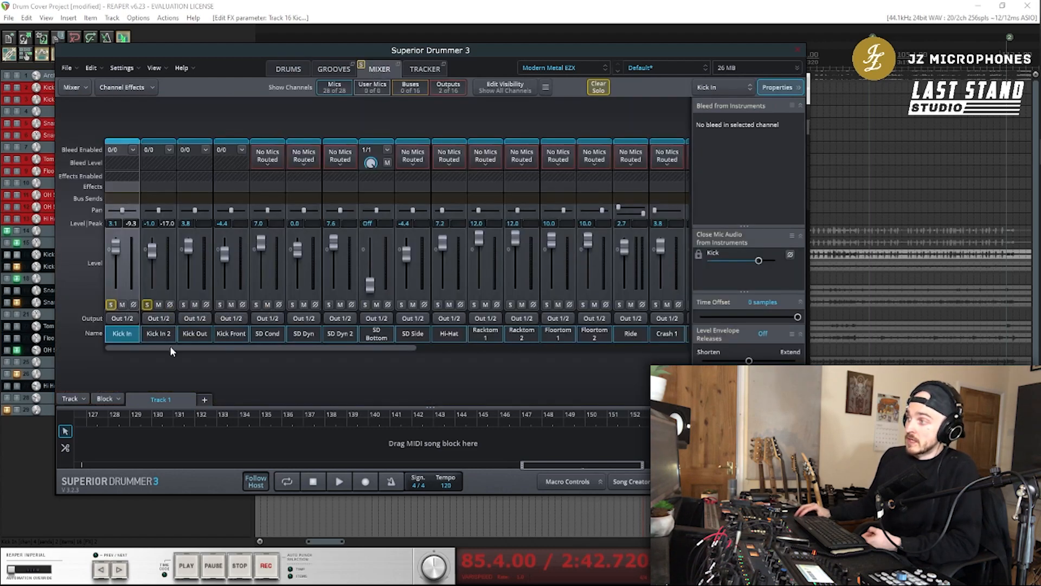
{"action": "mouse_move", "coordinate": [170, 346]}
{"action": "left_mouse_down"}
{"action": "mouse_move", "coordinate": [478, 330]}
{"action": "mouse_move", "coordinate": [181, 337]}
{"action": "left_mouse_up"}
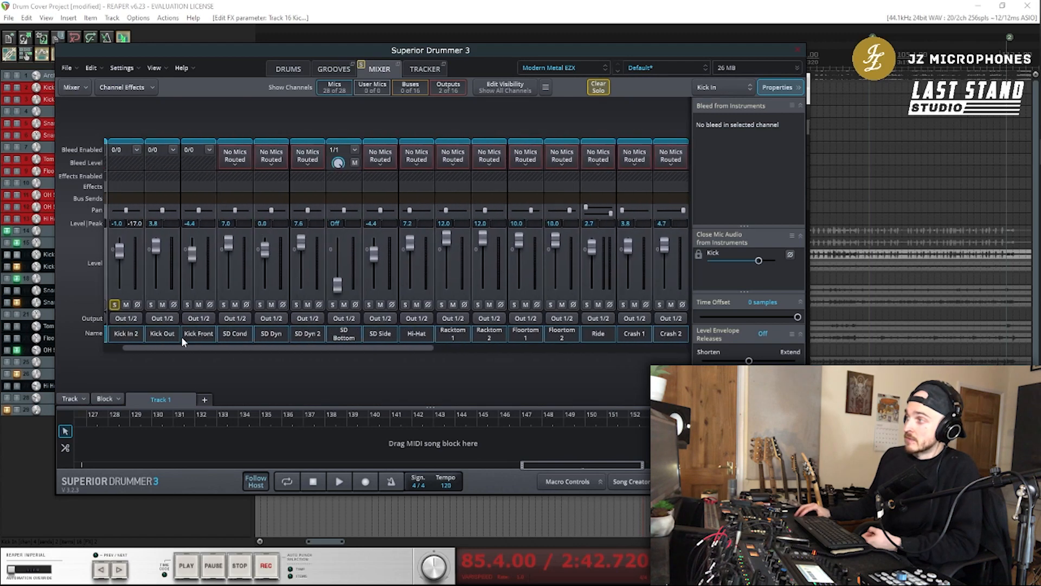
{"action": "left_click", "coordinate": [288, 69]}
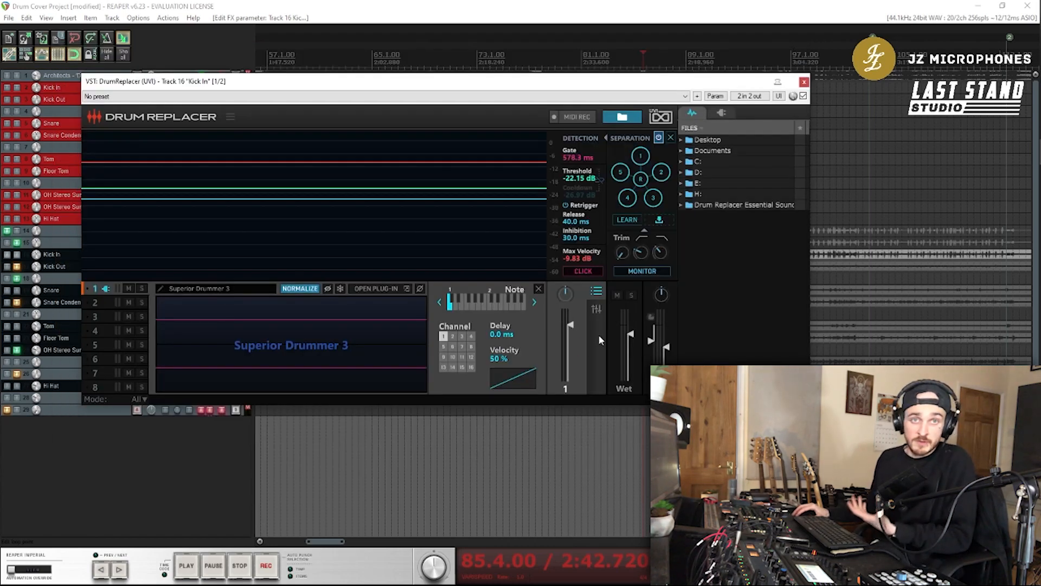
Compare the kick with the Wet gain at -inf dB during playback, and raise the Wet gain back up
{"action": "mouse_move", "coordinate": [585, 329]}
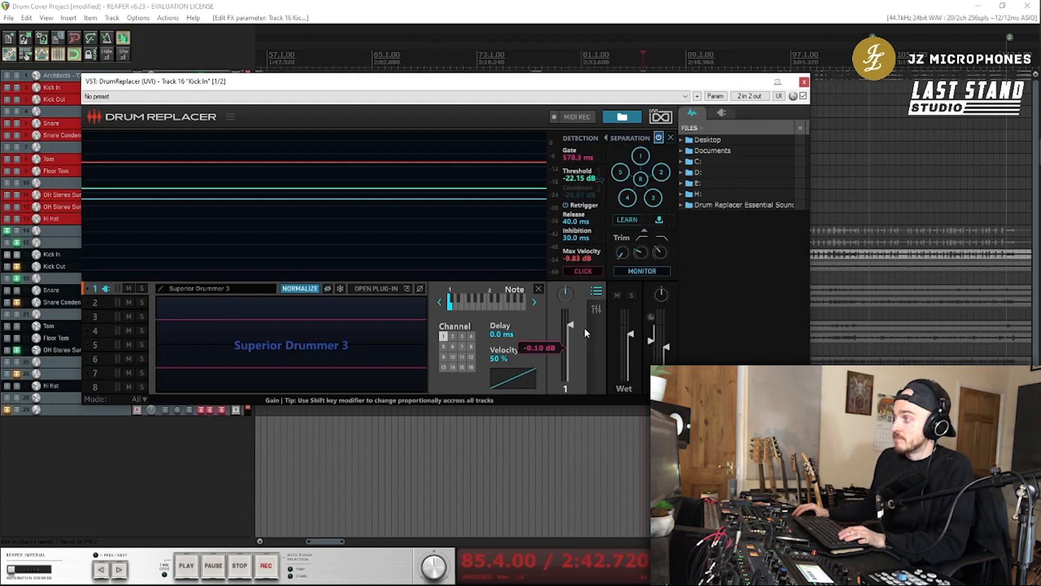
{"action": "mouse_move", "coordinate": [632, 338]}
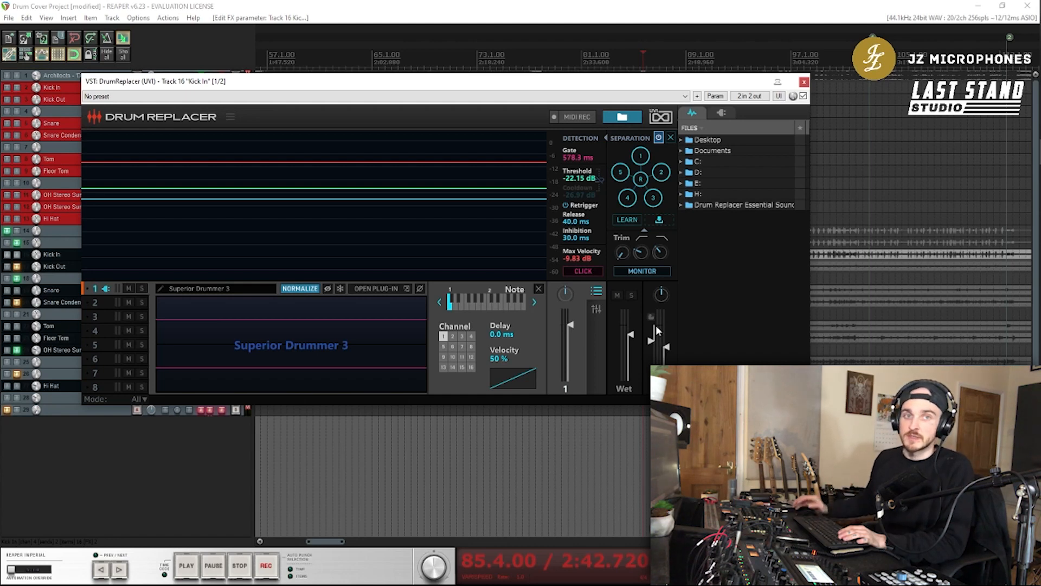
{"action": "left_click_drag", "start_coordinate": [629, 334], "coordinate": [632, 385]}
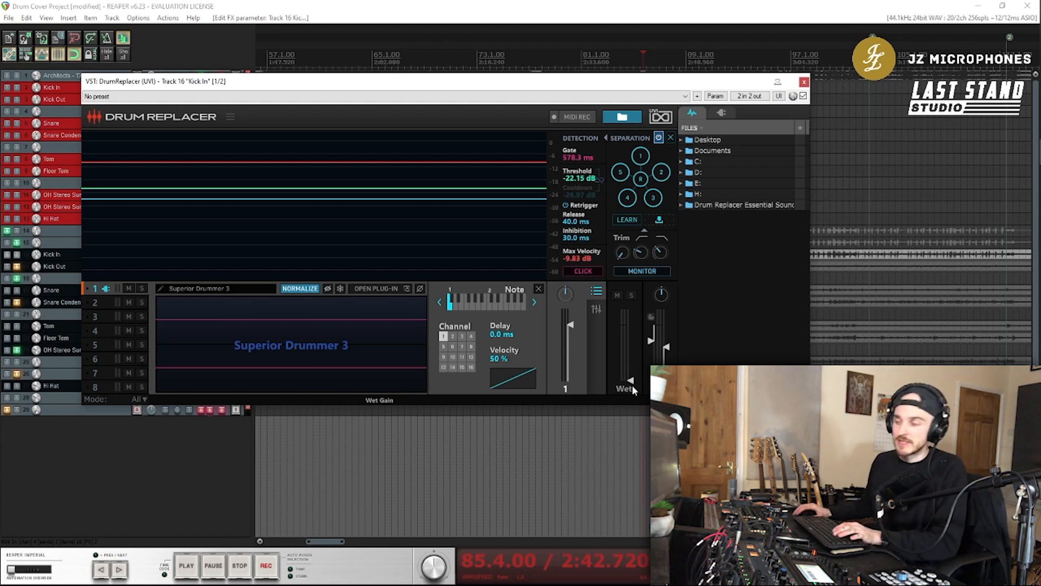
{"action": "key", "text": "space"}
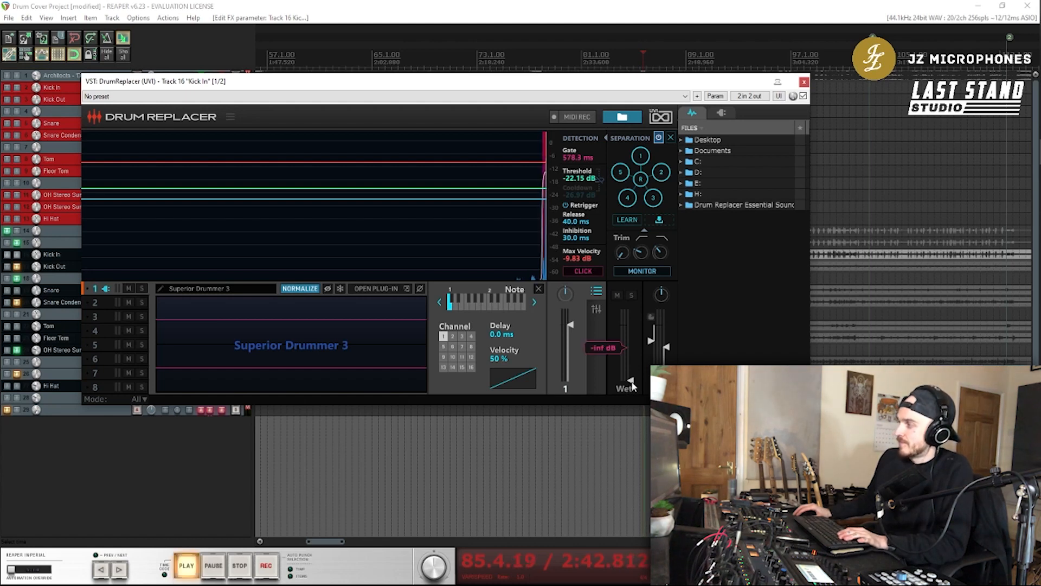
{"action": "left_click_drag", "start_coordinate": [632, 383], "coordinate": [642, 329]}
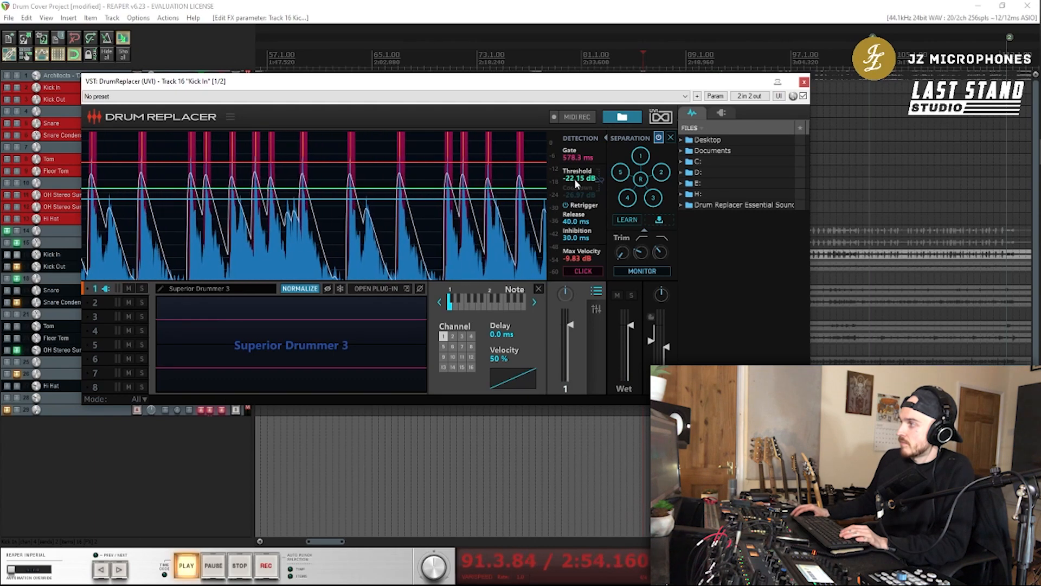
Set the detection Threshold to -23.83 dB and Max Velocity to -13.43 dB while the kick plays
{"action": "left_click_drag", "start_coordinate": [575, 180], "coordinate": [575, 183]}
{"action": "left_click_drag", "start_coordinate": [578, 258], "coordinate": [578, 268]}
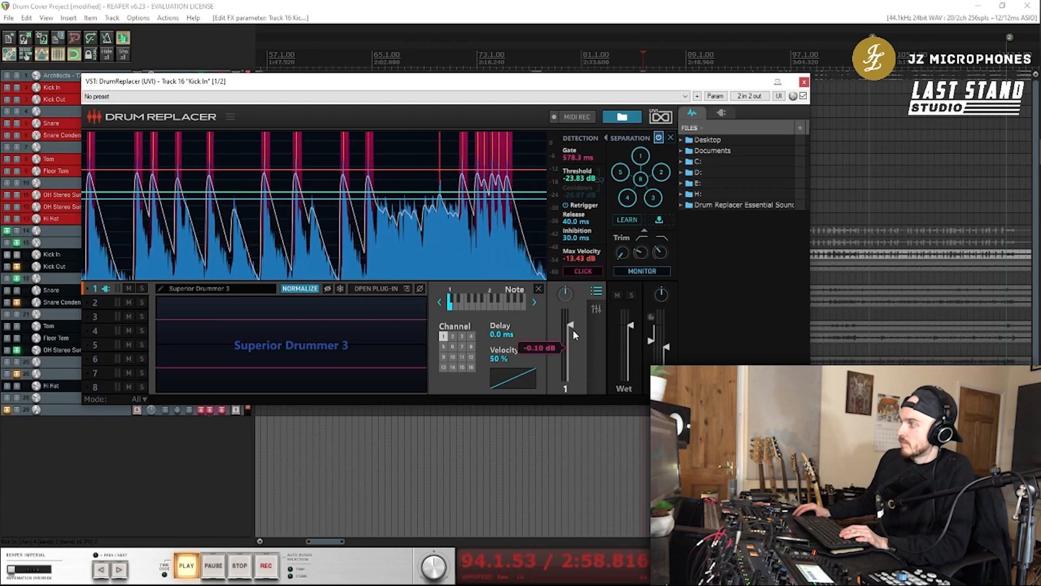
Lower the Wet gain slightly to balance the triggered kick sample against the dry signal during playback
{"action": "mouse_move", "coordinate": [629, 325]}
{"action": "left_mouse_down"}
{"action": "mouse_move", "coordinate": [630, 357]}
{"action": "mouse_move", "coordinate": [629, 332]}
{"action": "left_mouse_up"}
{"action": "mouse_move", "coordinate": [668, 351]}
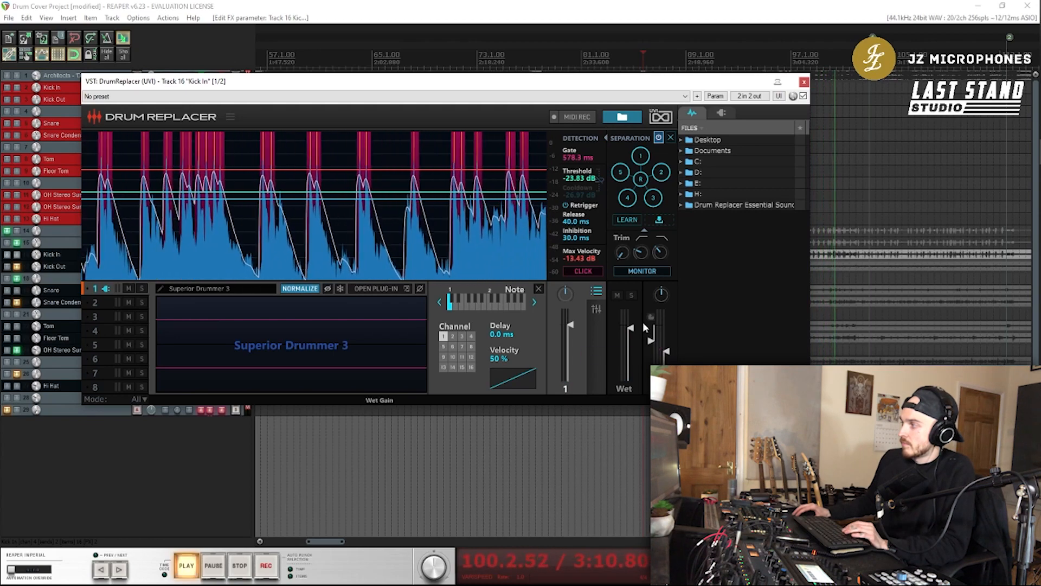
{"action": "left_click_drag", "start_coordinate": [630, 330], "coordinate": [630, 336]}
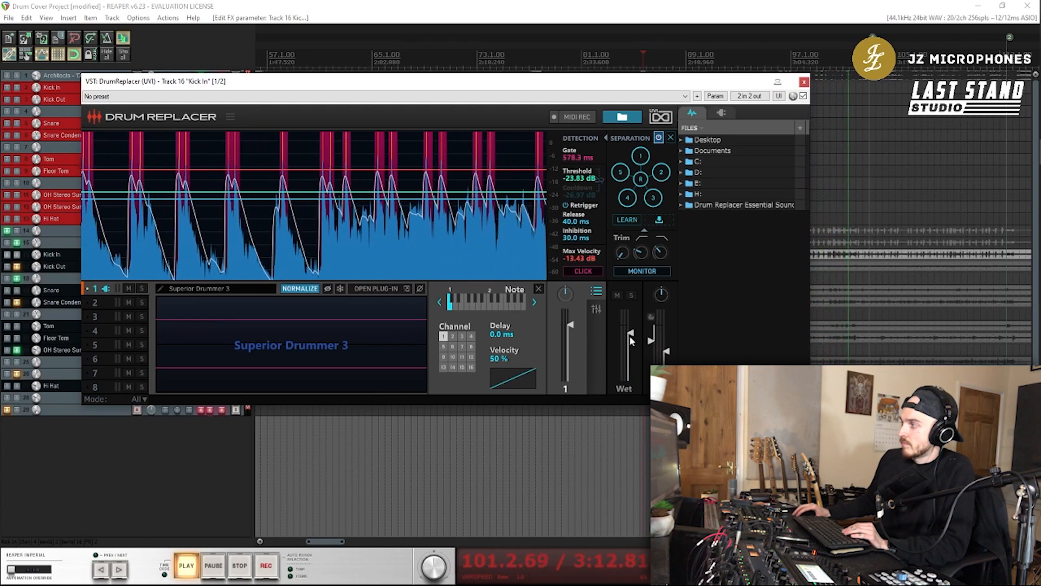
Stop playback, close the DrumReplacer window, and turn off solo on the lower Kick In track
{"action": "key", "text": "space"}
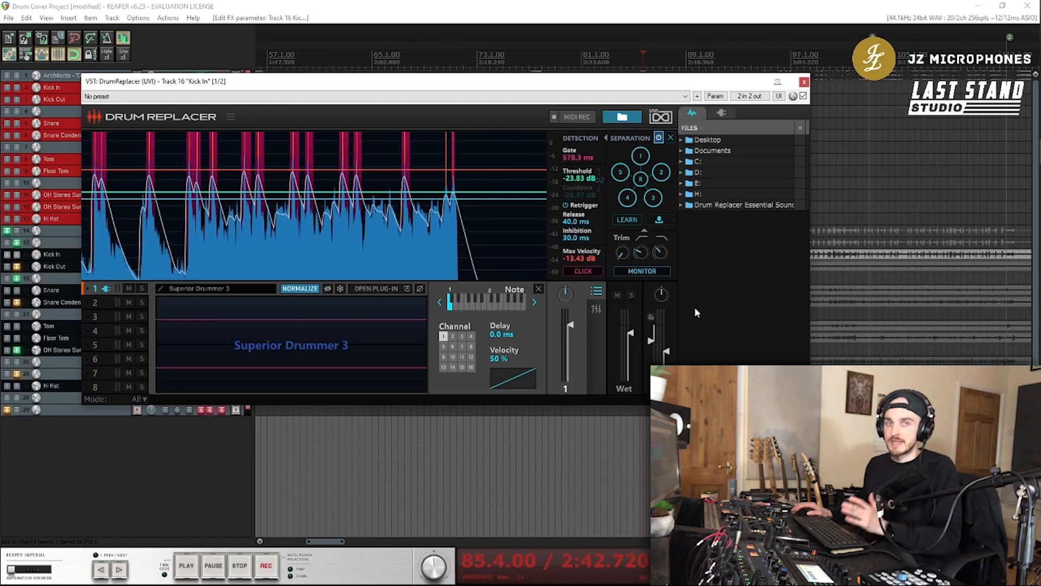
{"action": "left_click", "coordinate": [804, 82]}
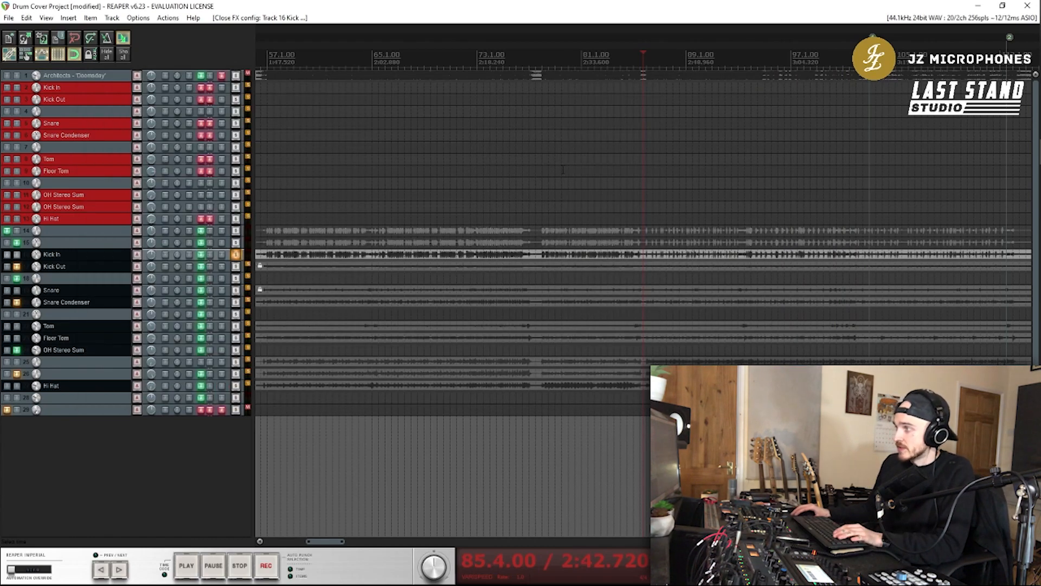
{"action": "left_click", "coordinate": [237, 254]}
Play the full drum mix and compare it with the Kick In track's effects bypassed and enabled, stopping playback at the end
{"action": "key", "text": "space"}
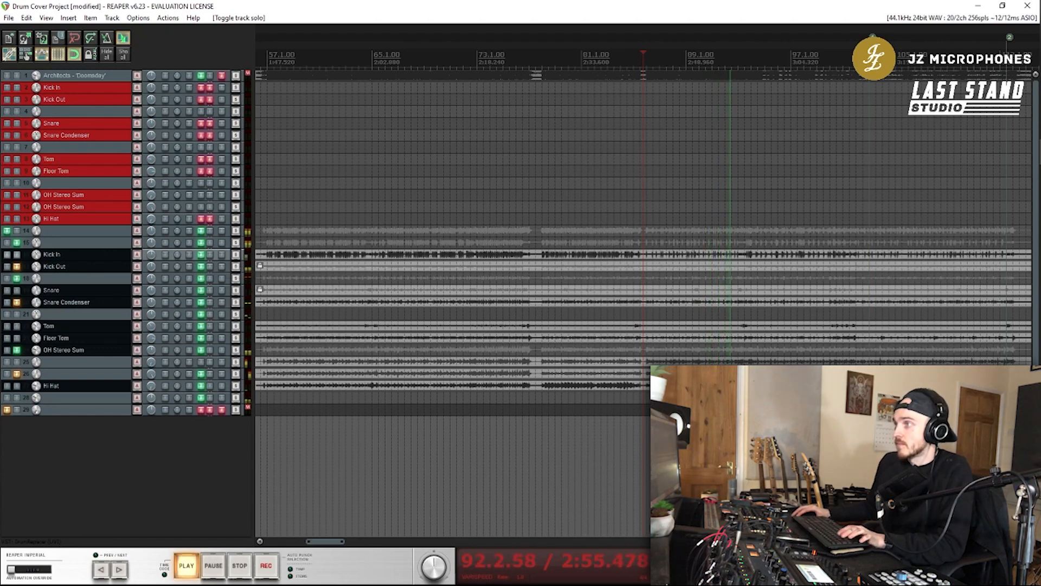
{"action": "key", "text": "ctrl+space"}
{"action": "key", "text": "ctrl+space"}
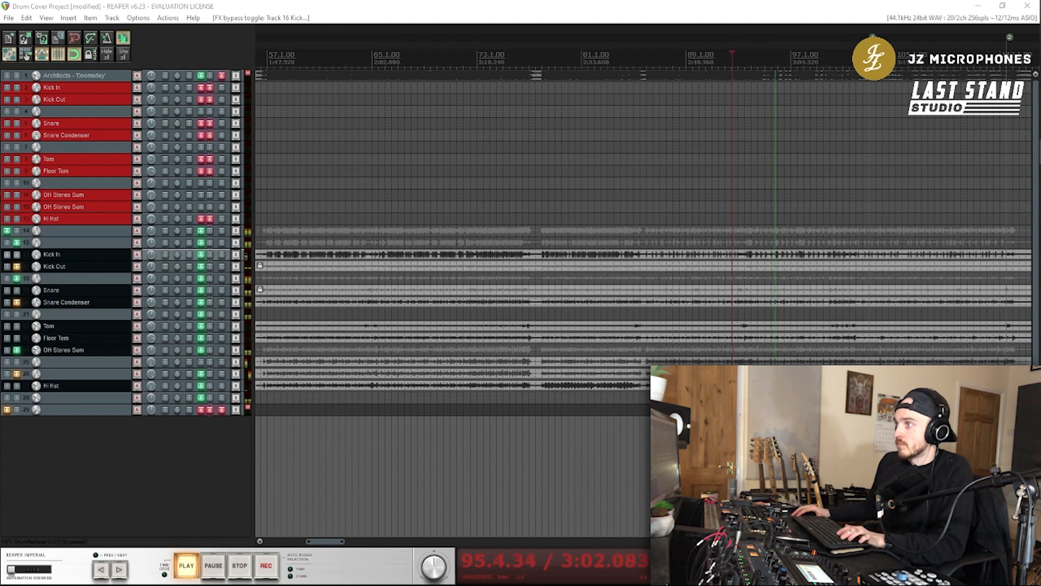
{"action": "key", "text": "ctrl+space"}
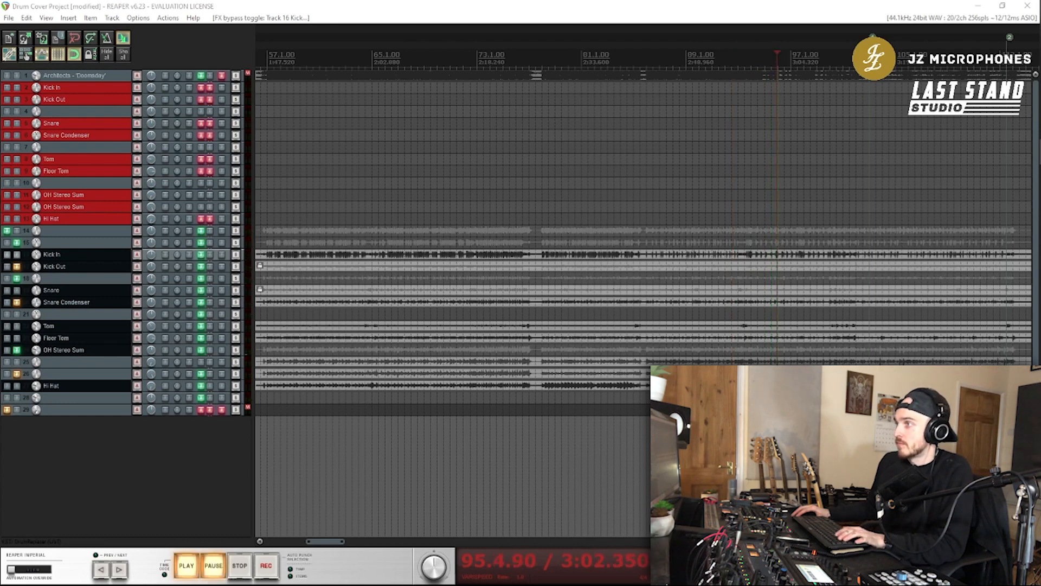
{"action": "key", "text": "ctrl+space"}
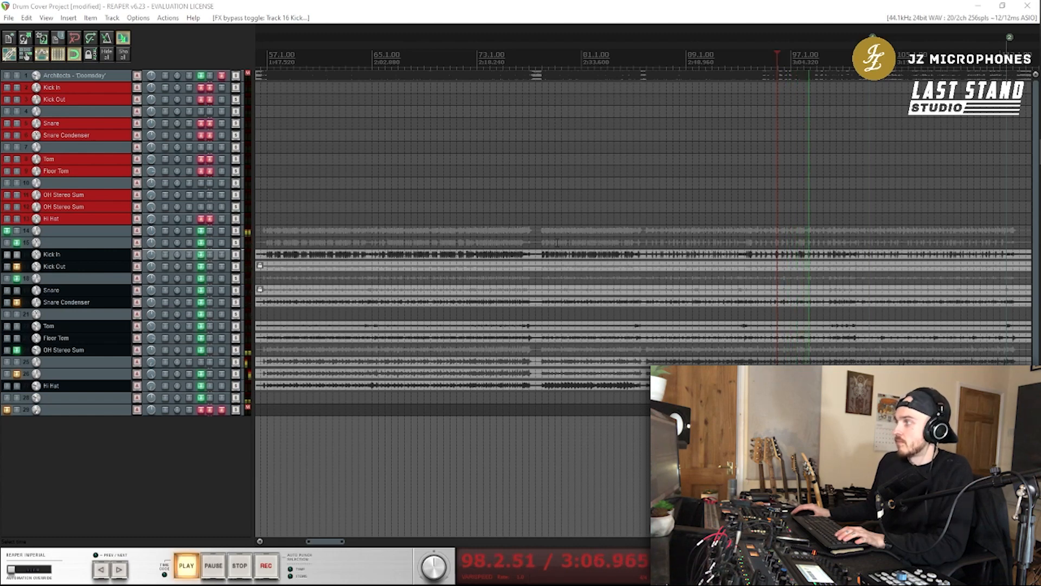
{"action": "scroll", "coordinate": [557, 242], "scroll_direction": "down", "scroll_amount": 3}
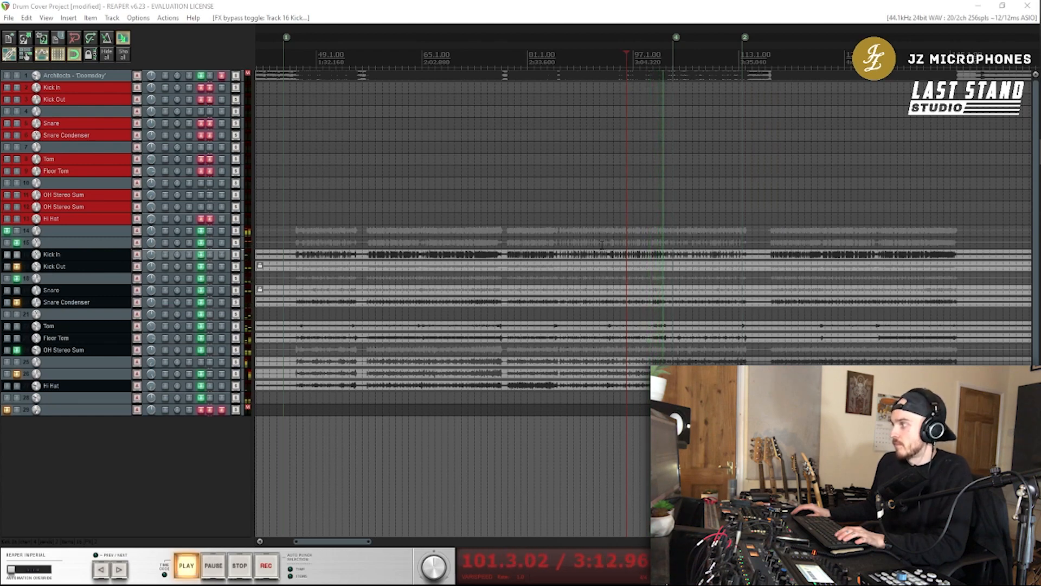
{"action": "key", "text": "space"}
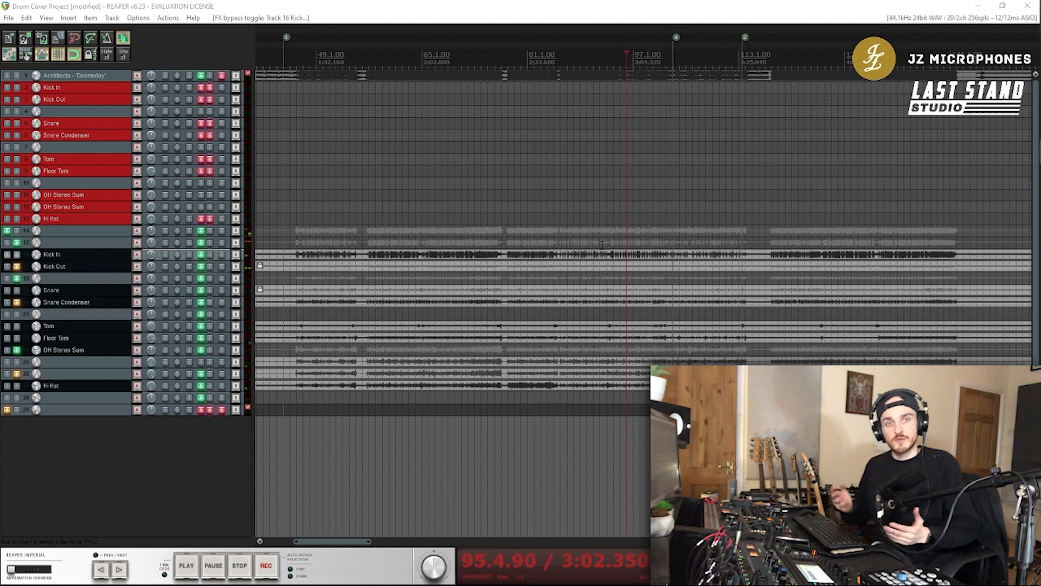